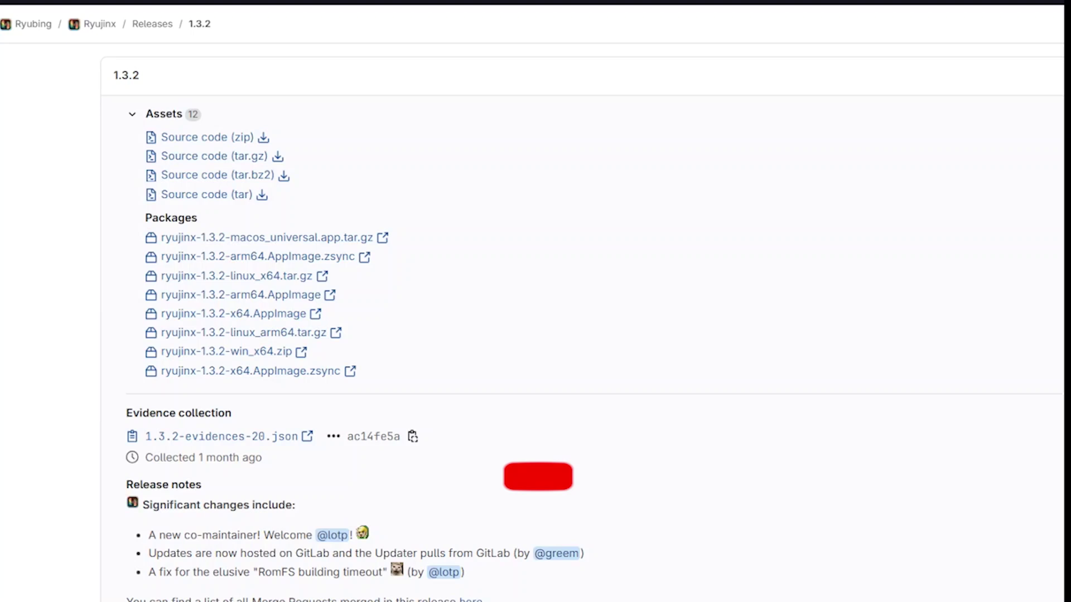
Download the ryujinx-1.3.2-win_x64.zip package from the 1.3.2 release and extract the archive on the desktop
left_click(201, 353)
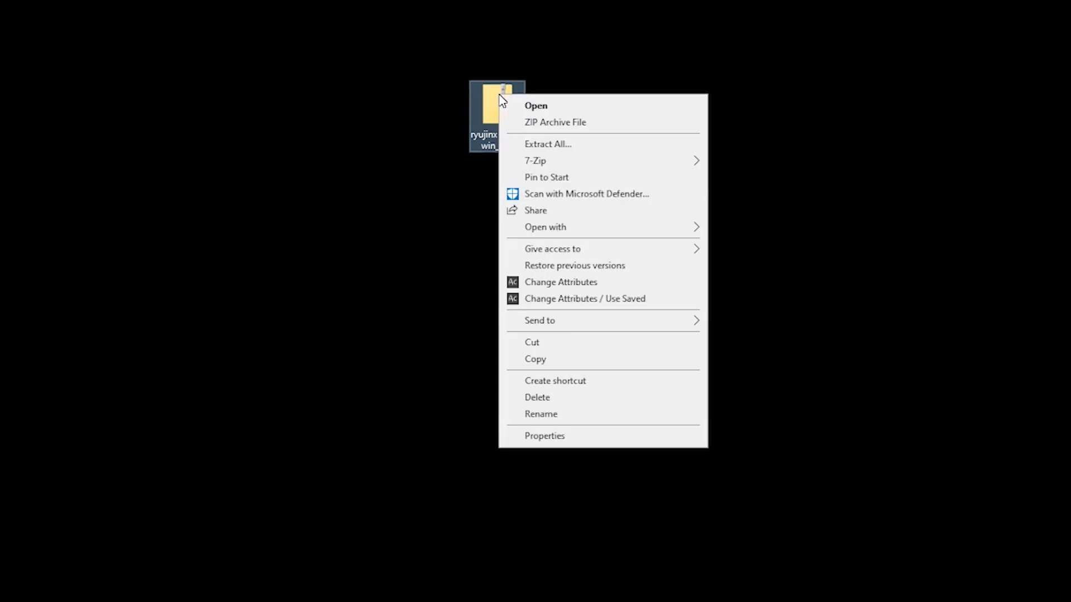
mouse_move(557, 165)
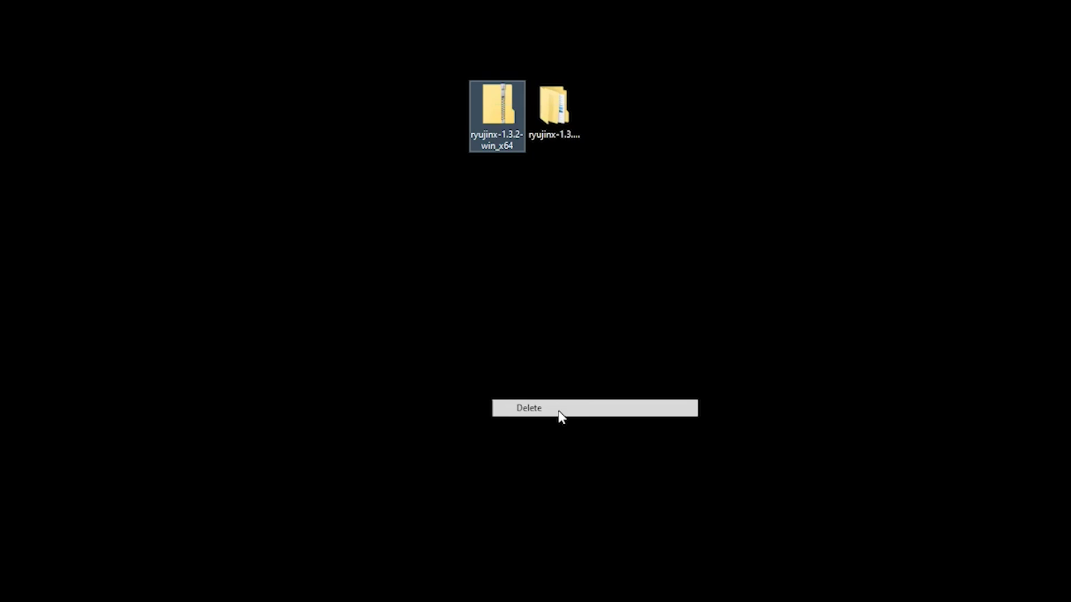
Launch the Ryujinx application from the publish folder inside the extracted ryujinx-1.3.2-win_x64 folder and dismiss the startup error
double_click(560, 129)
double_click(444, 190)
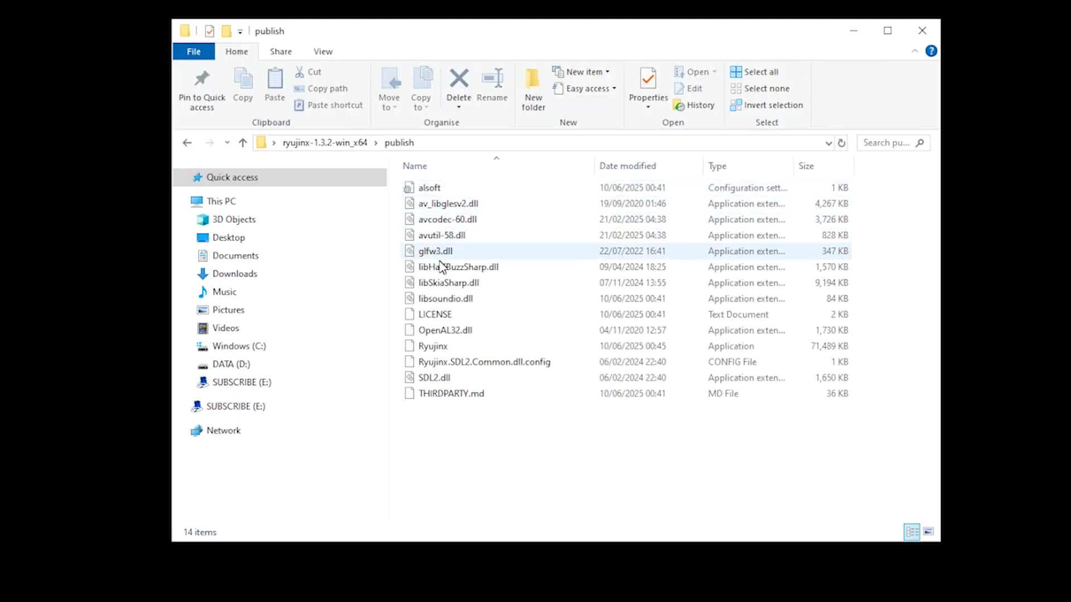
double_click(432, 350)
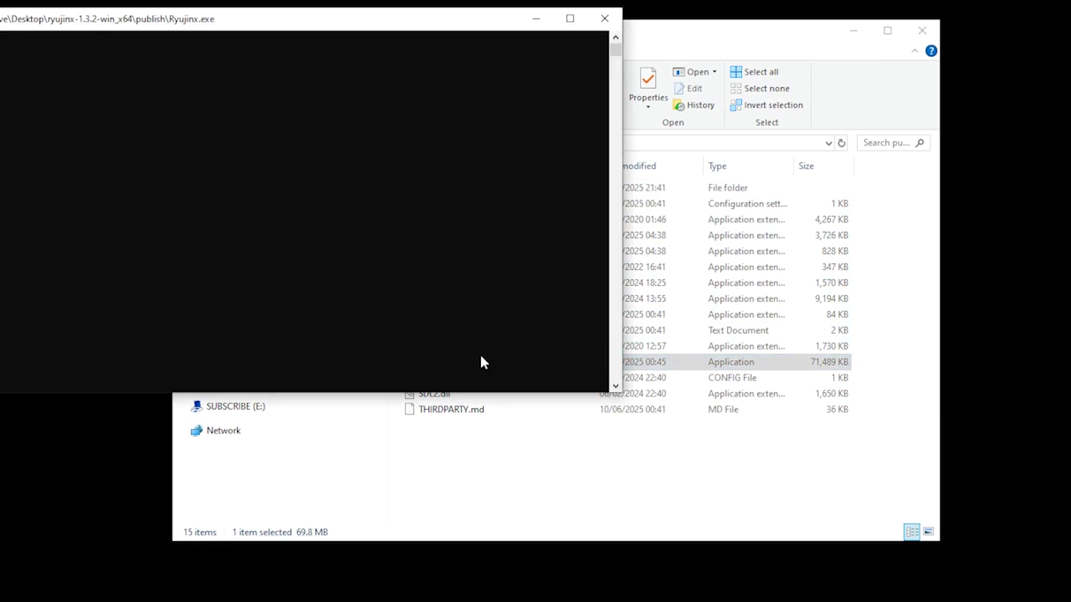
left_click_drag(450, 37, 760, 98)
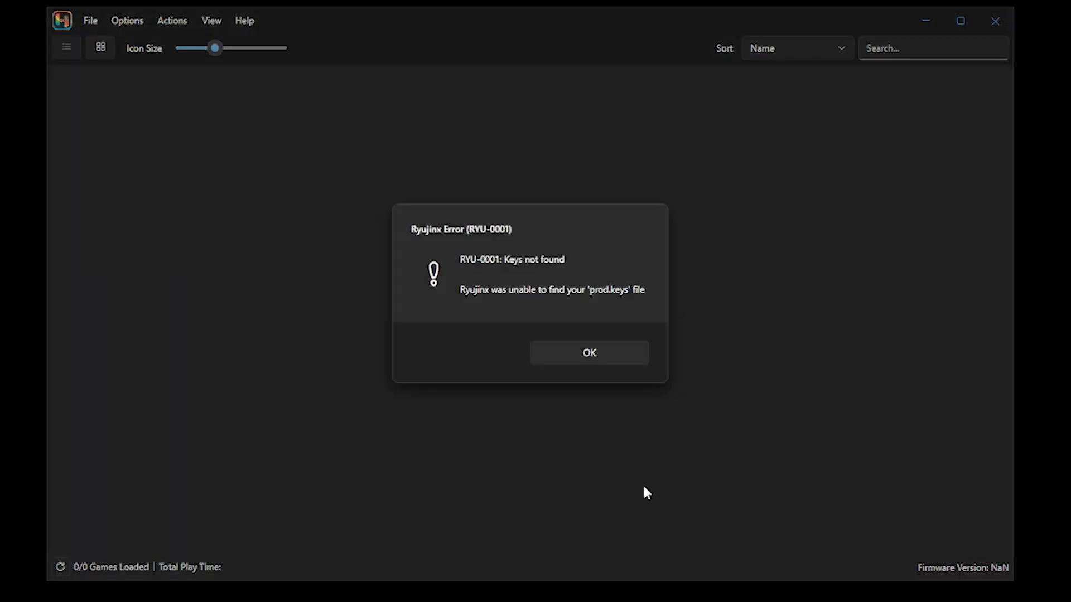
left_click(609, 350)
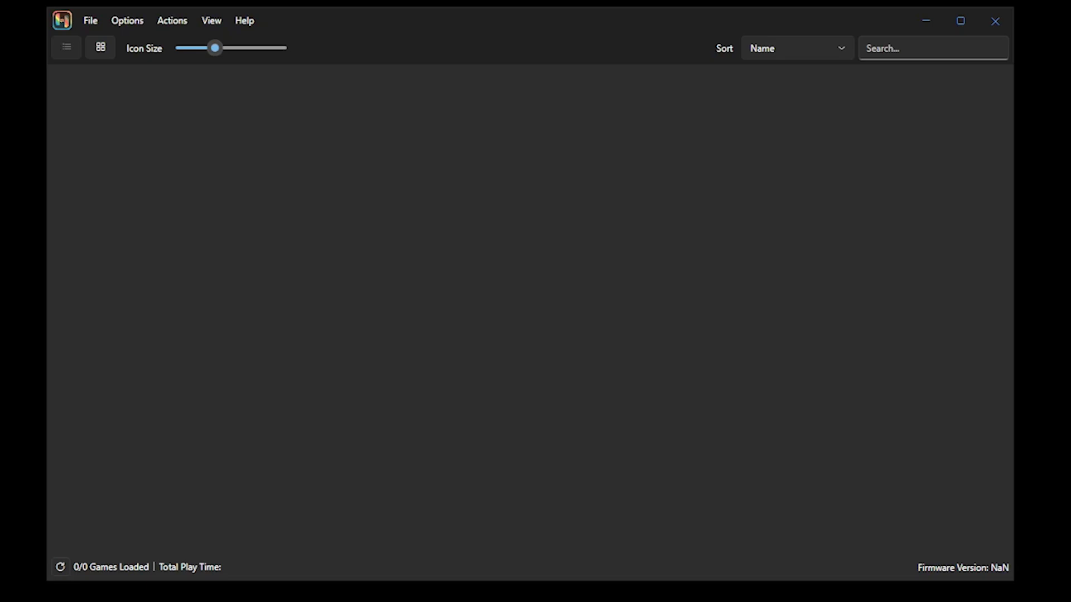
Place prod.keys and title.keys in the system subfolder of the Ryujinx data folder, then close that folder
left_click(93, 22)
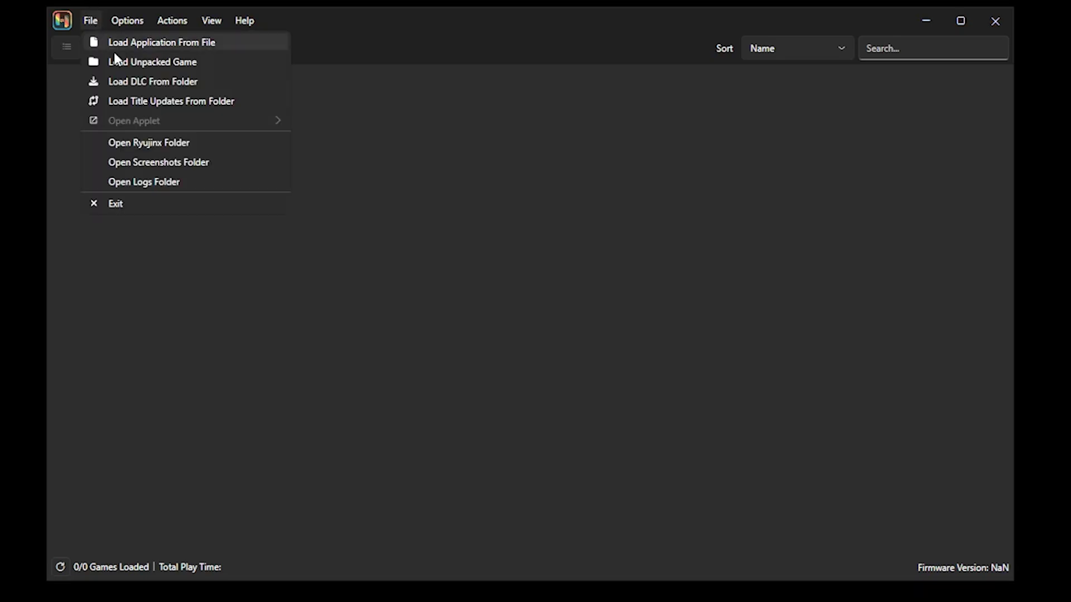
left_click(150, 143)
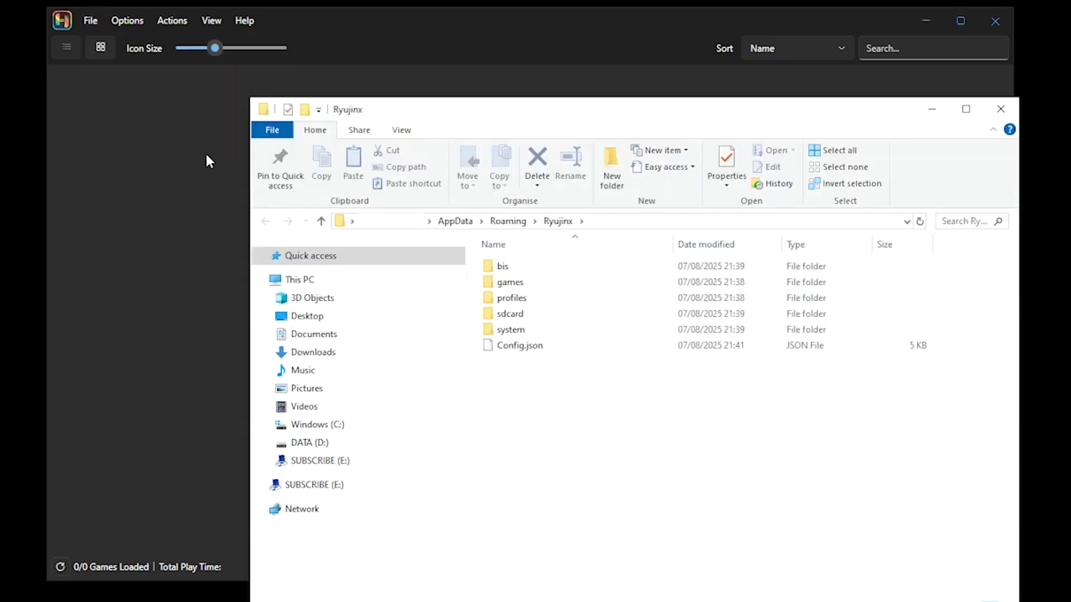
double_click(505, 330)
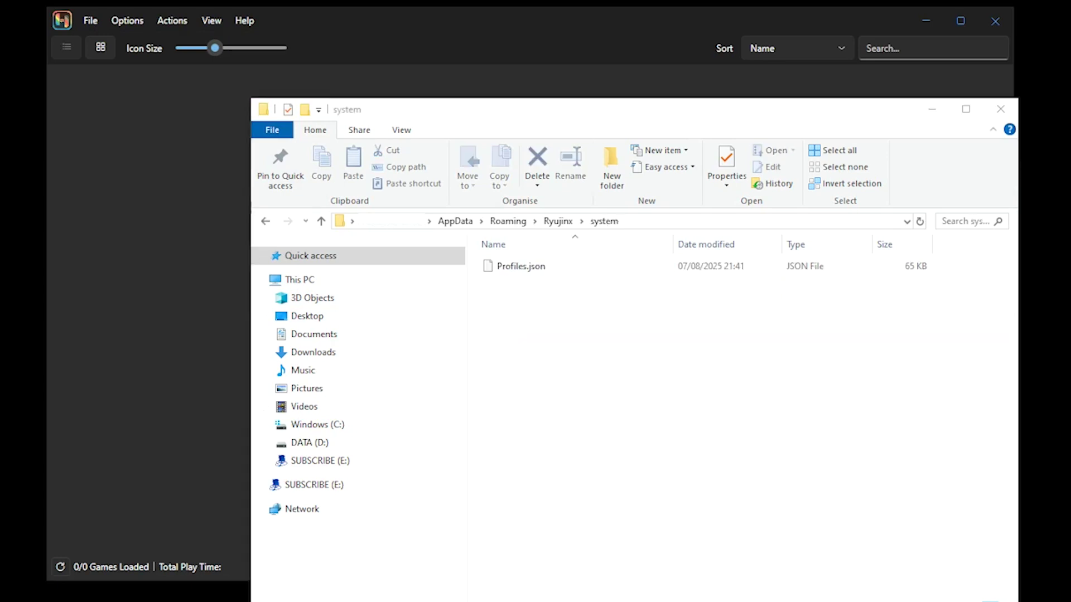
left_click_drag(506, 335, 552, 342)
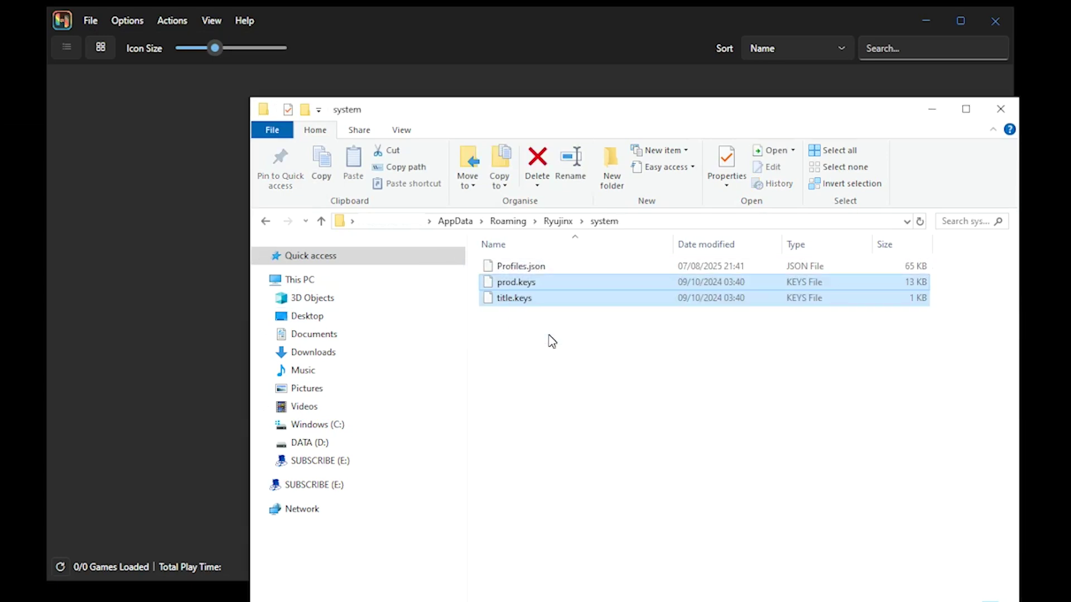
left_click(1007, 111)
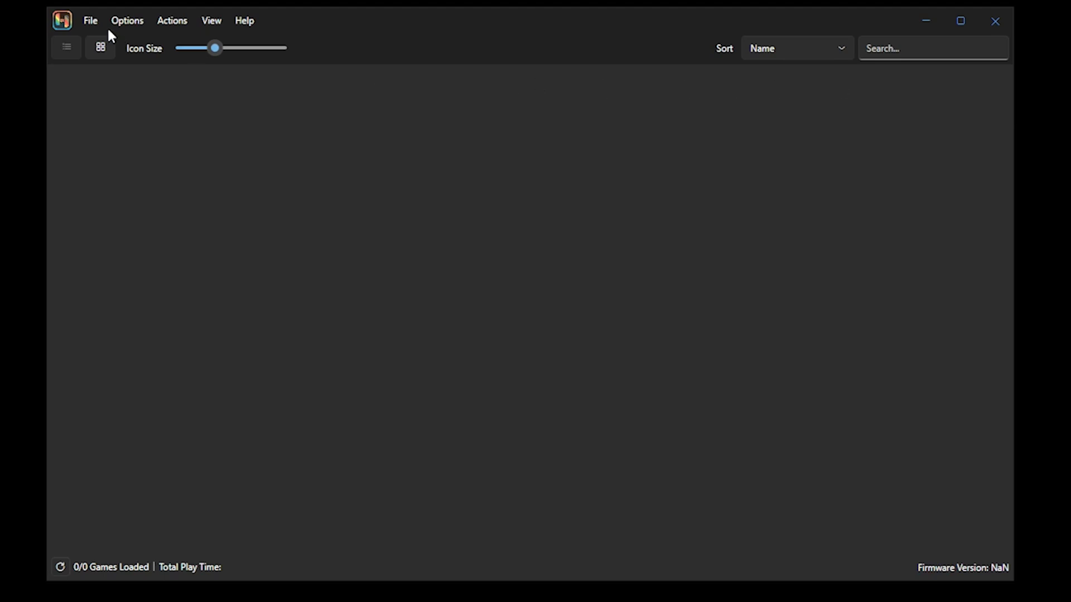
Install the system firmware from the zipped Firmware.19.0.1 file on the desktop
left_click(171, 20)
mouse_move(204, 64)
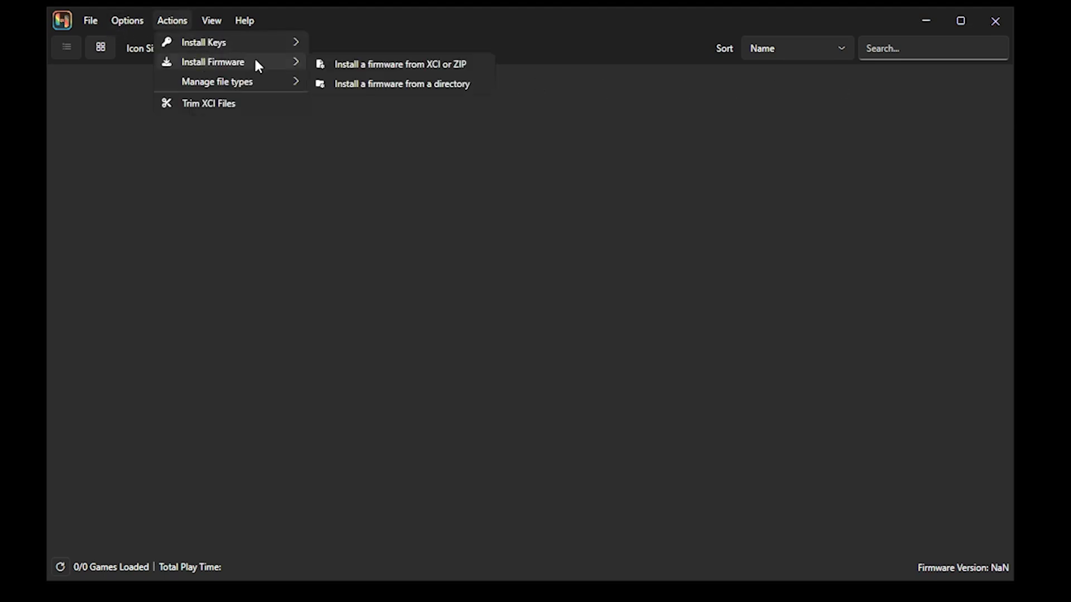
left_click(363, 64)
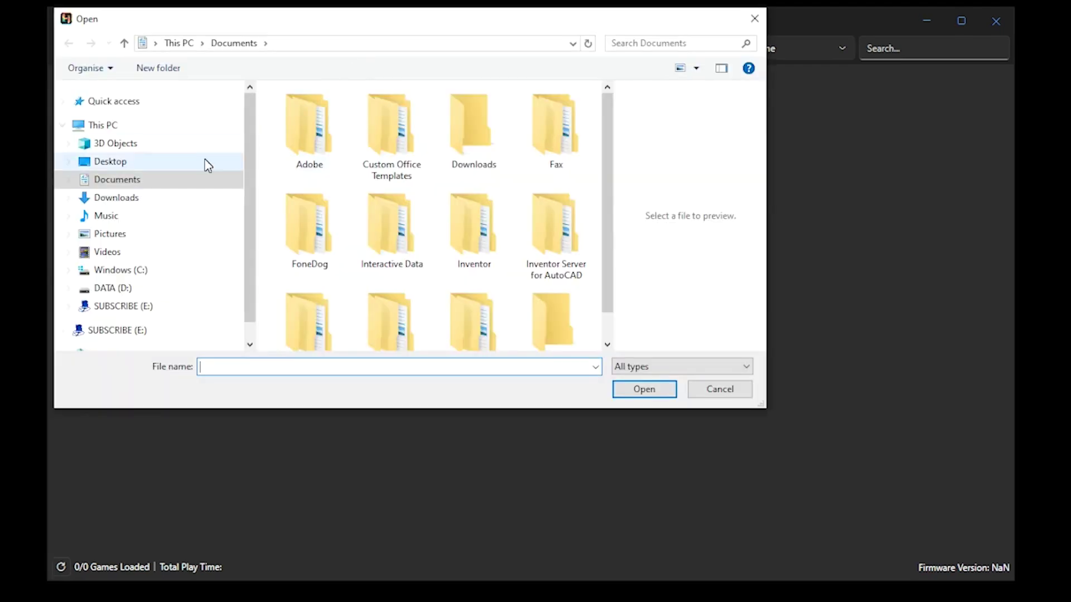
left_click(130, 163)
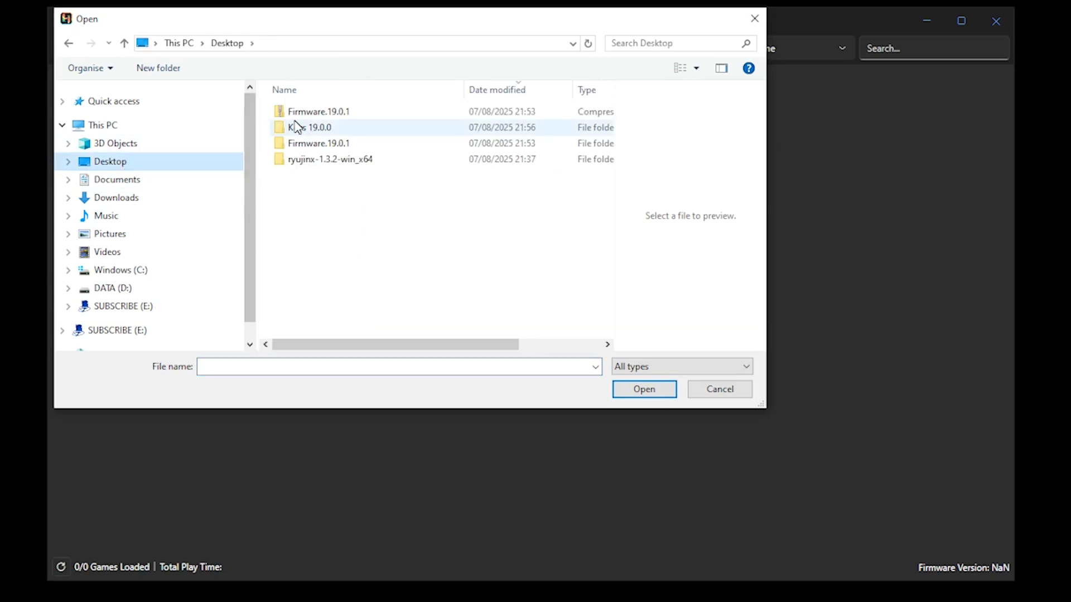
left_click(313, 117)
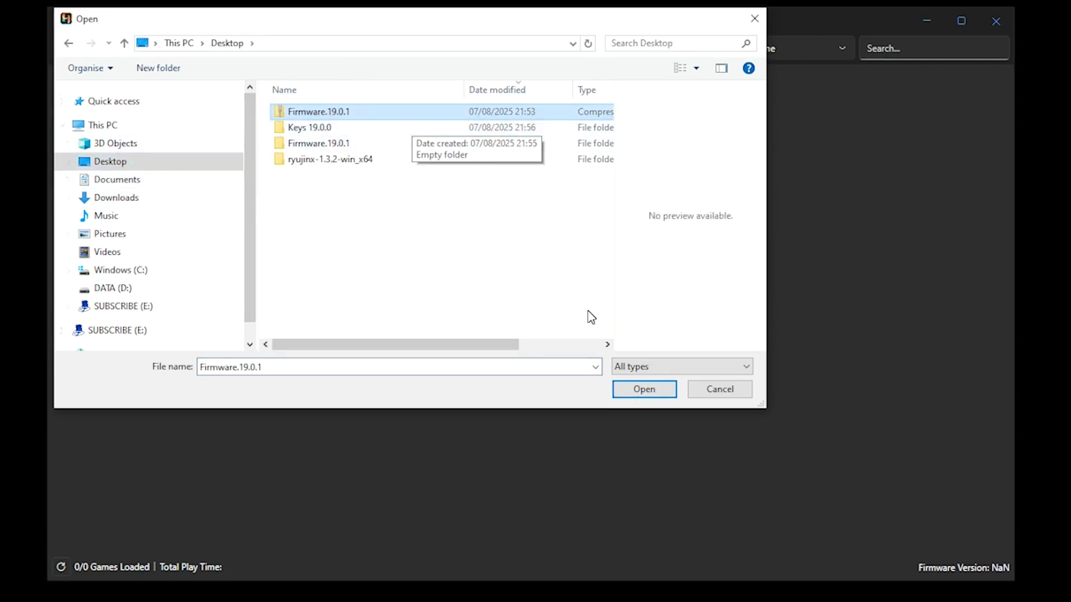
left_click(644, 389)
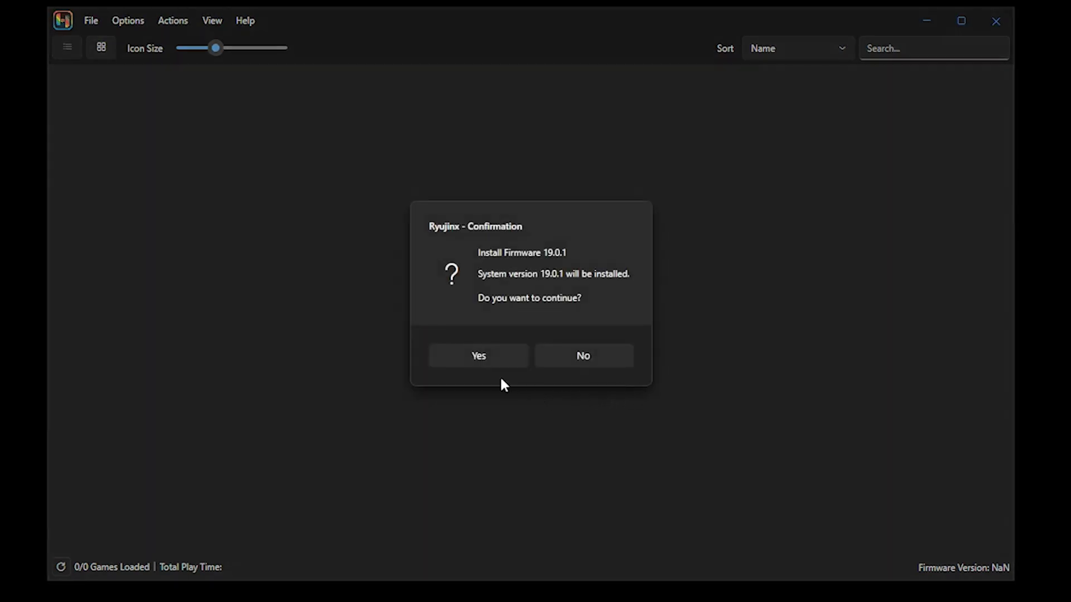
left_click(488, 366)
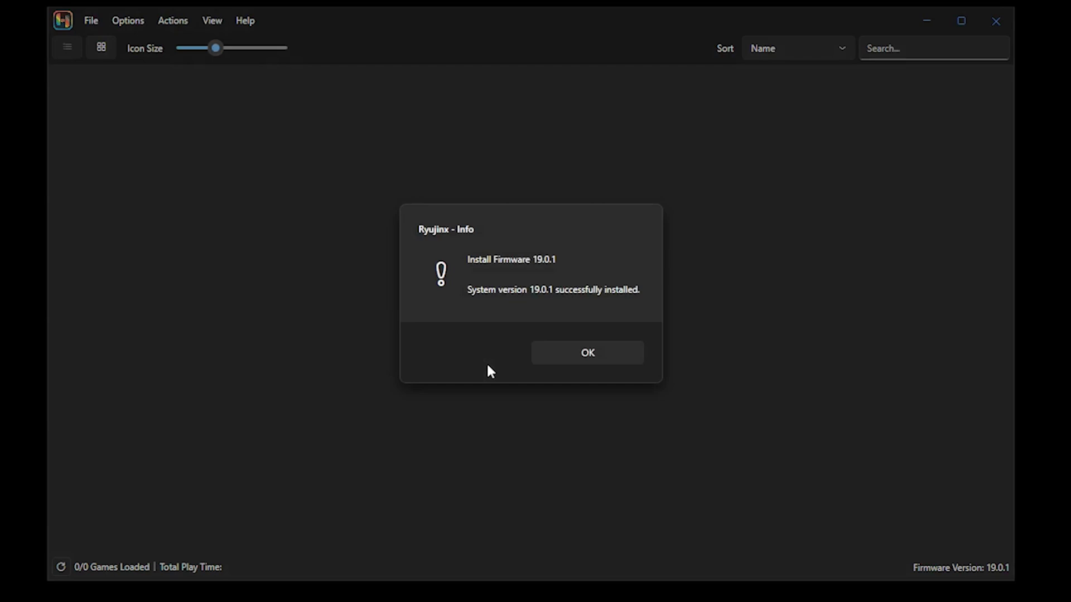
left_click(583, 354)
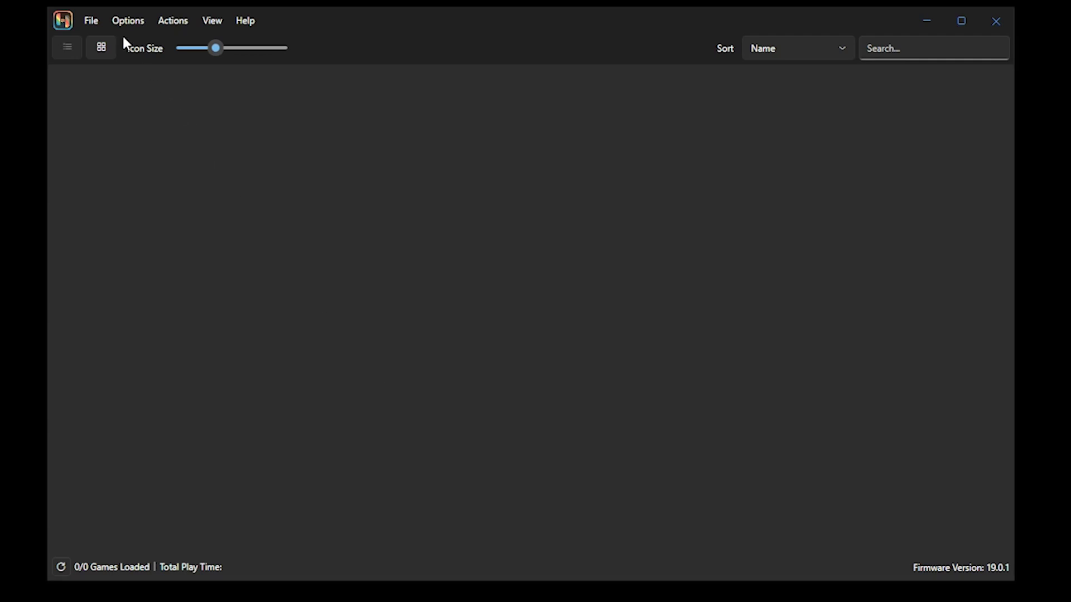
Set Player 1's input device to DualSense Wireless Controller (0), map button A to A and B to B, and apply the settings
left_click(136, 20)
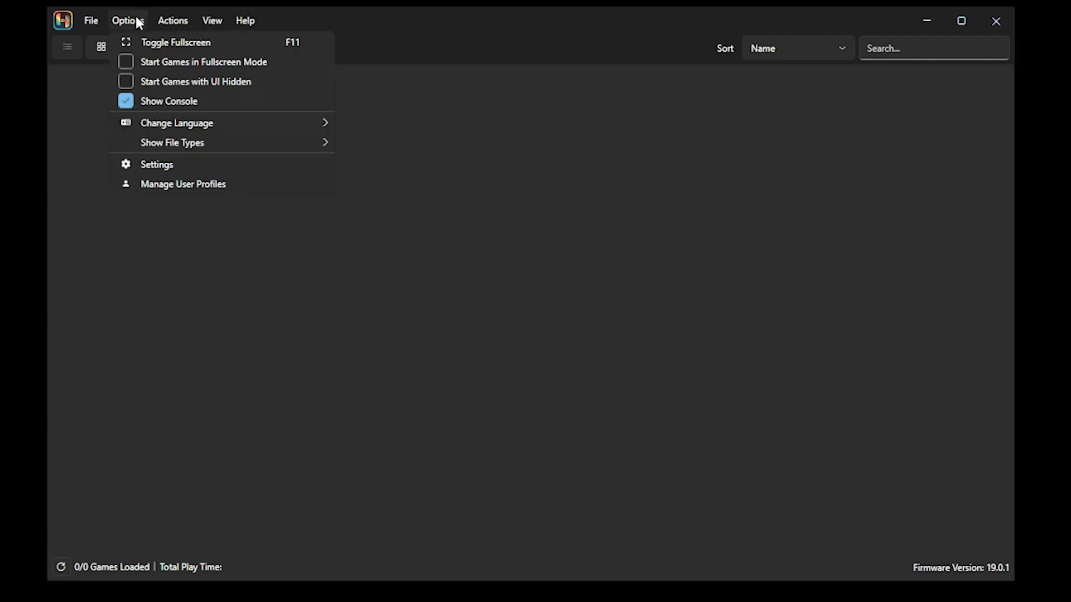
left_click(152, 164)
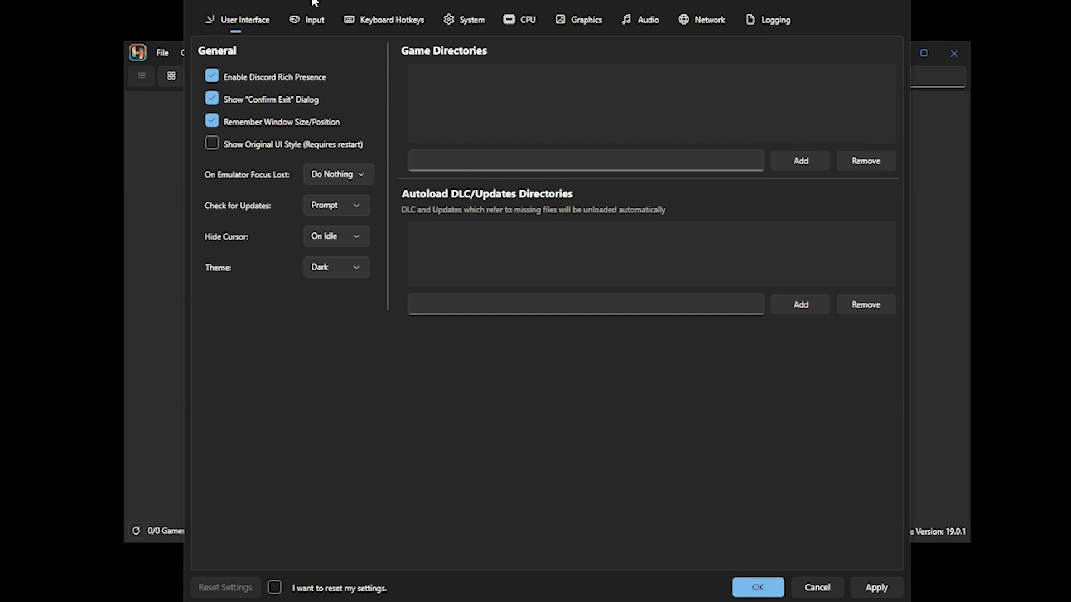
left_click(313, 22)
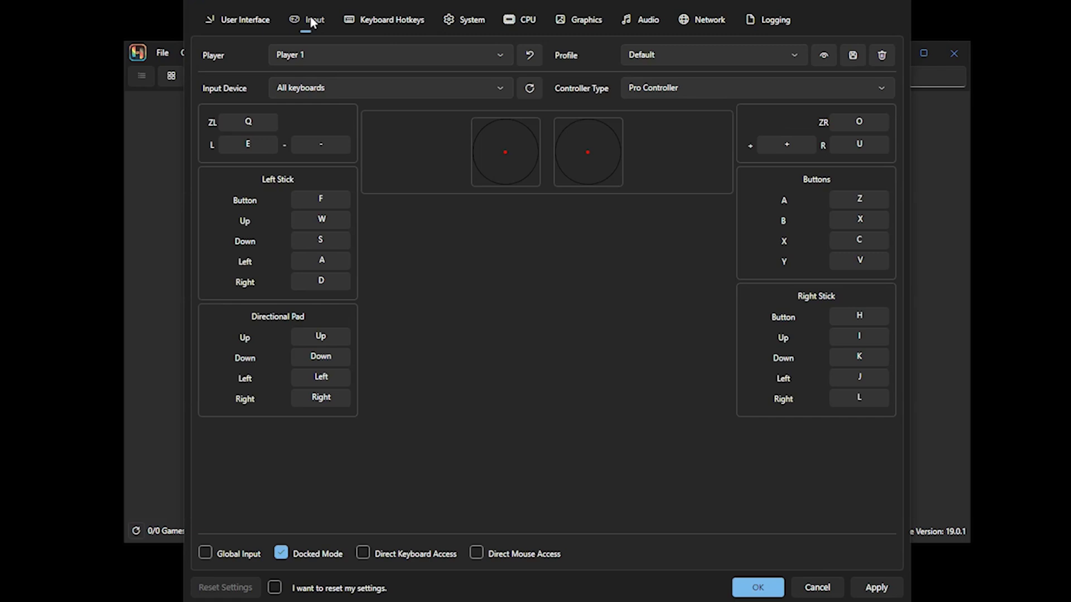
left_click(499, 86)
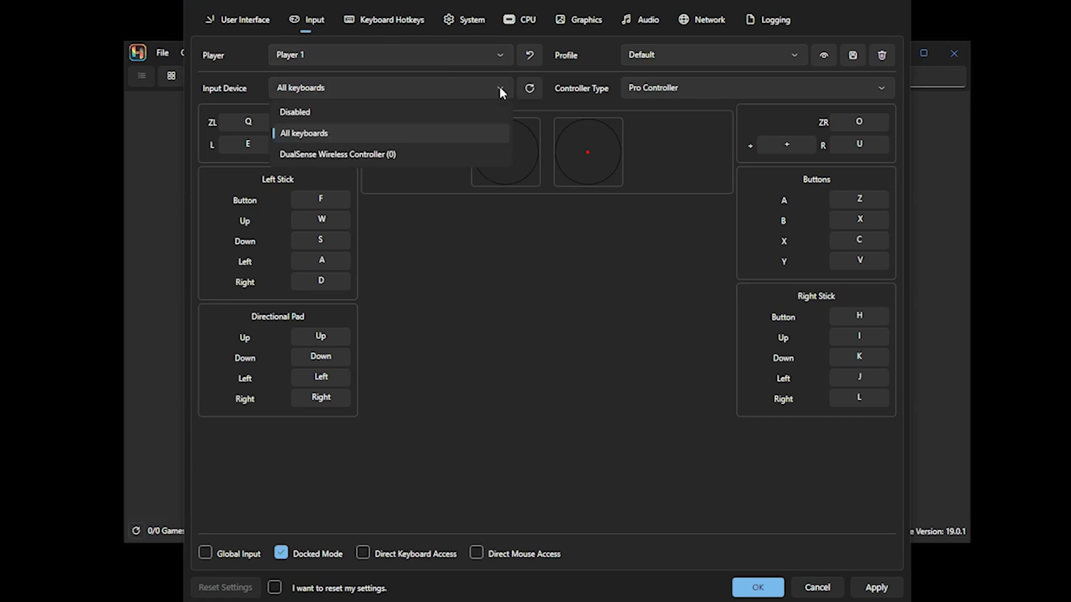
left_click(437, 153)
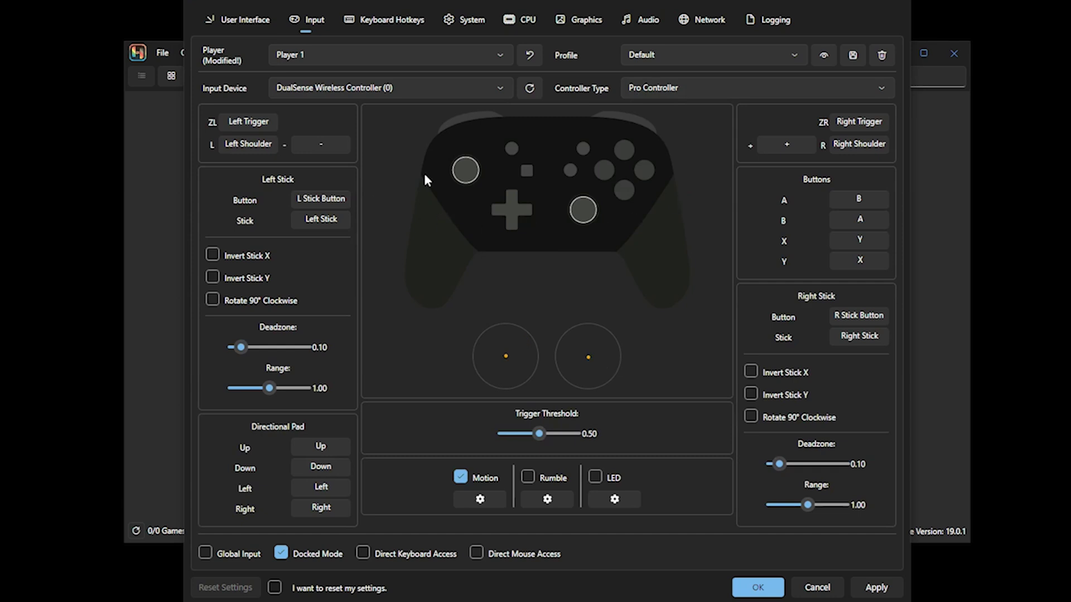
left_click(849, 199)
left_click(877, 587)
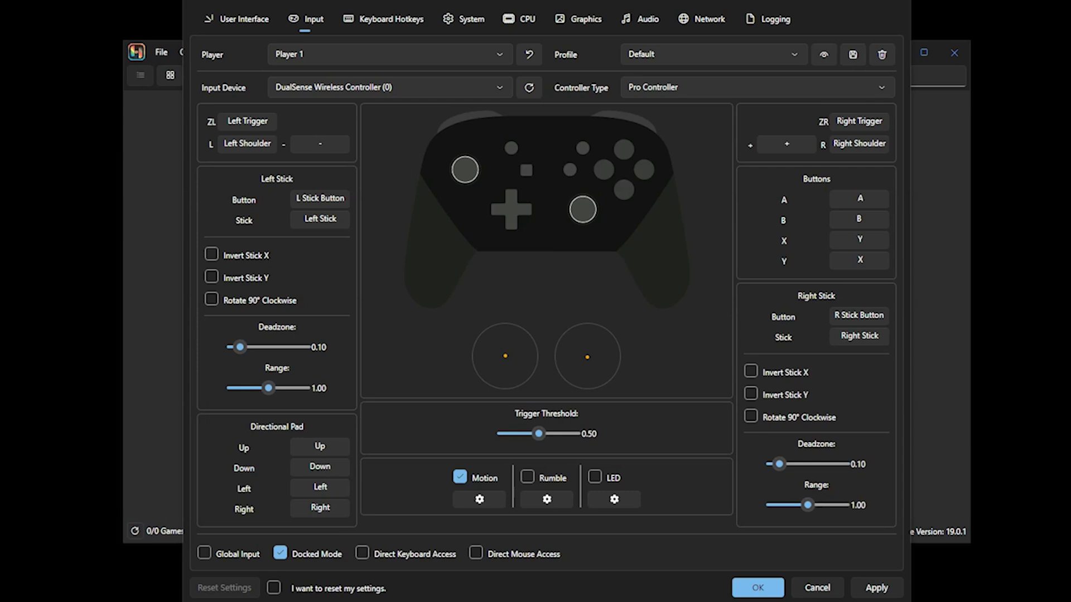
Enable Ignore Missing Services among the system hacks
left_click(462, 20)
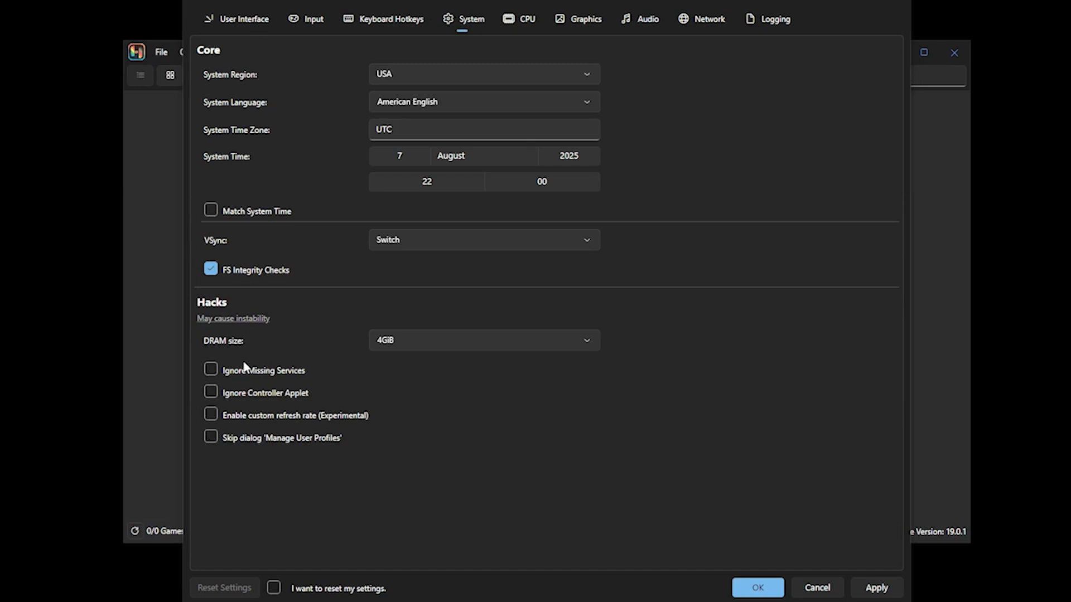
mouse_move(246, 382)
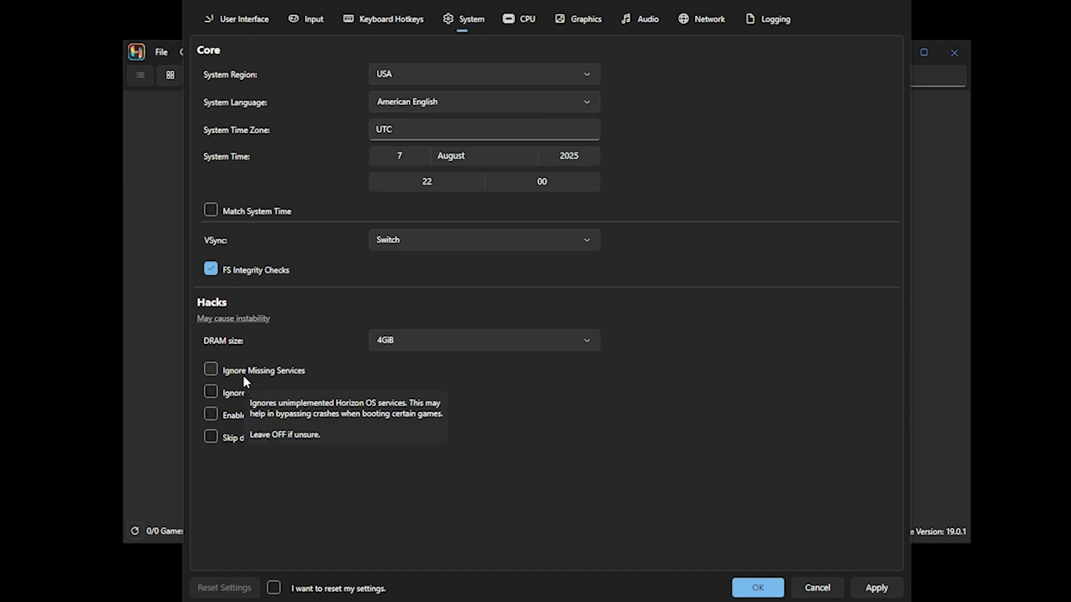
left_click(211, 369)
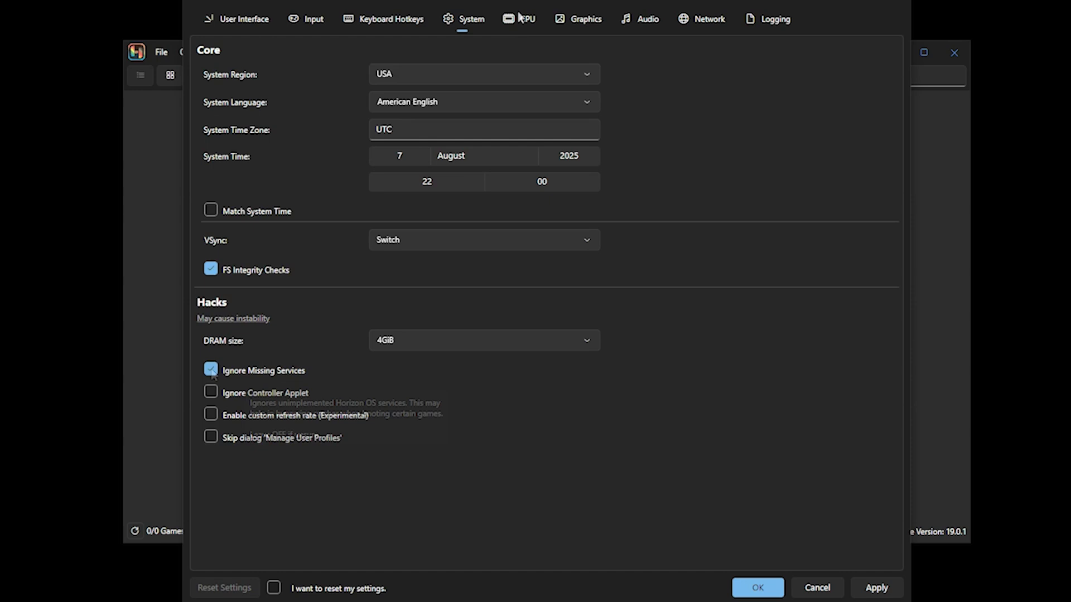
Review the available resolution scale and aspect ratio options in the graphics settings without changing them
left_click(589, 21)
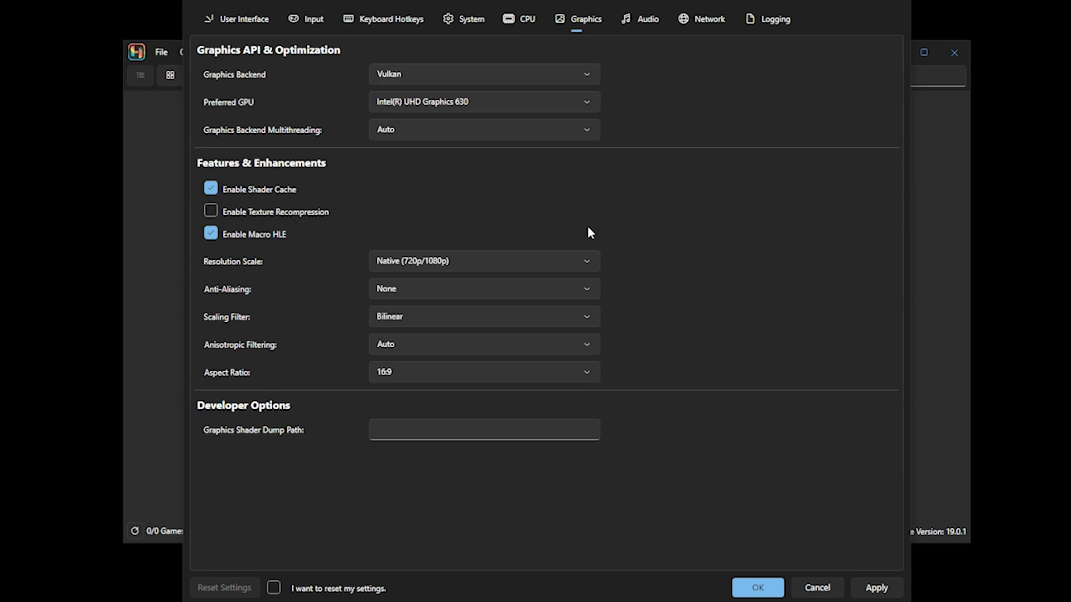
left_click(592, 266)
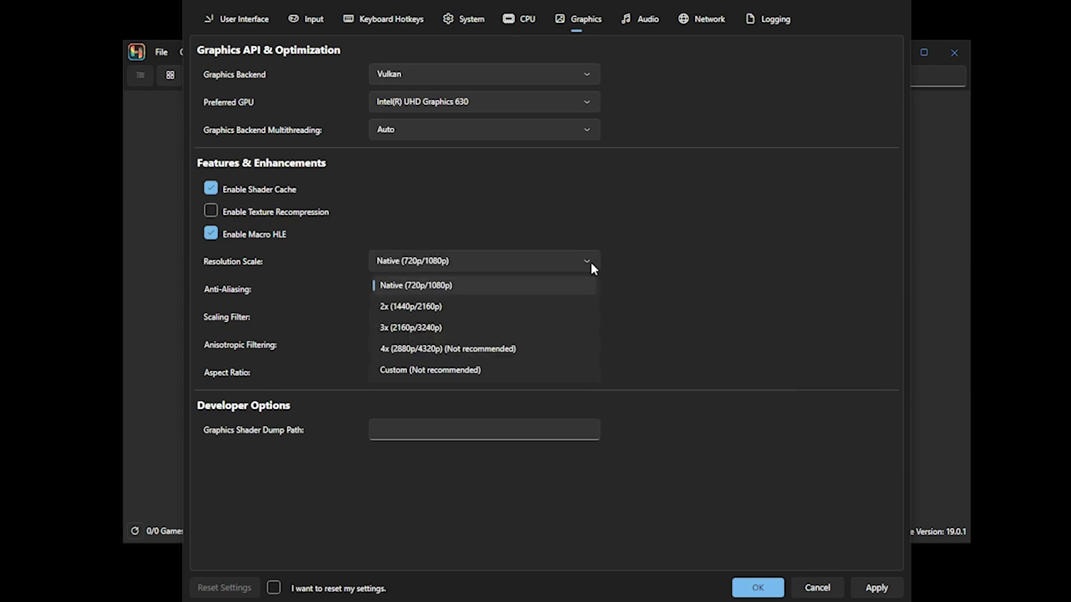
left_click(594, 227)
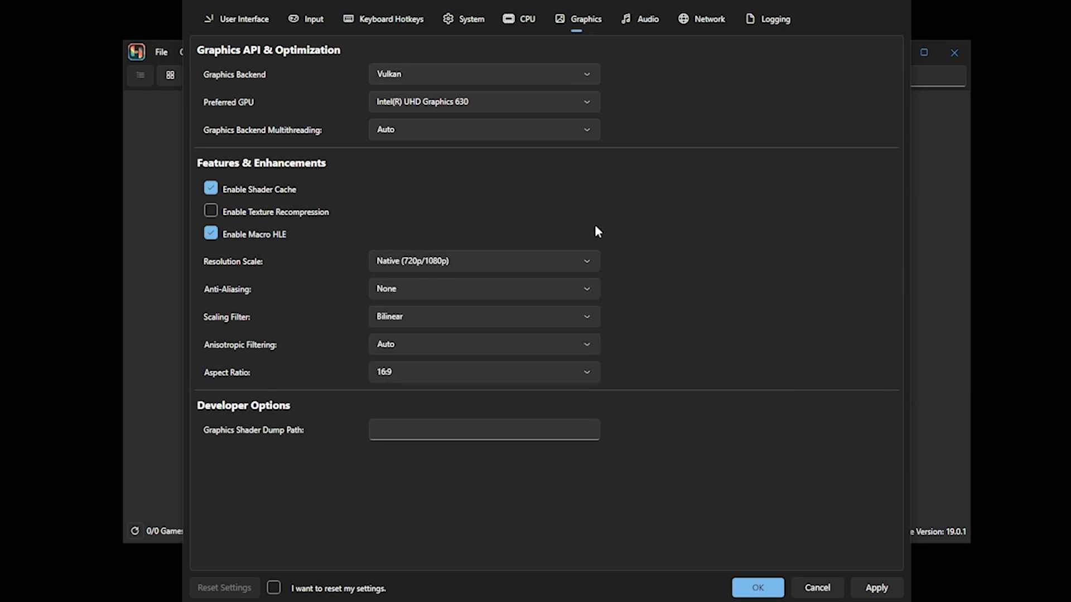
left_click(587, 372)
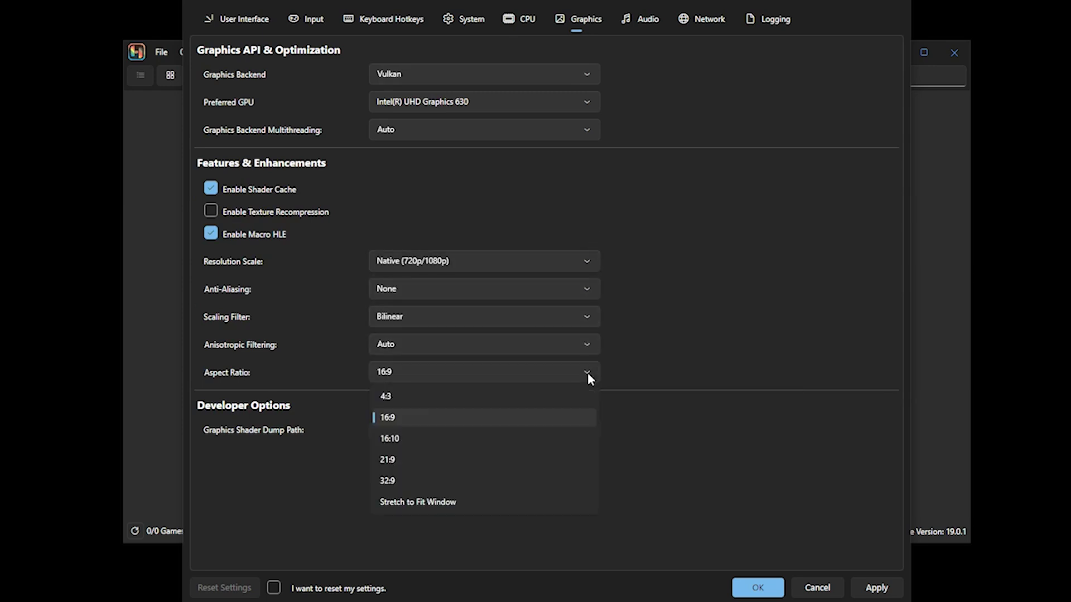
left_click(630, 248)
Add the Switch folder inside Emulator Games on DATA (D:) as a game directory and save the settings
left_click(270, 22)
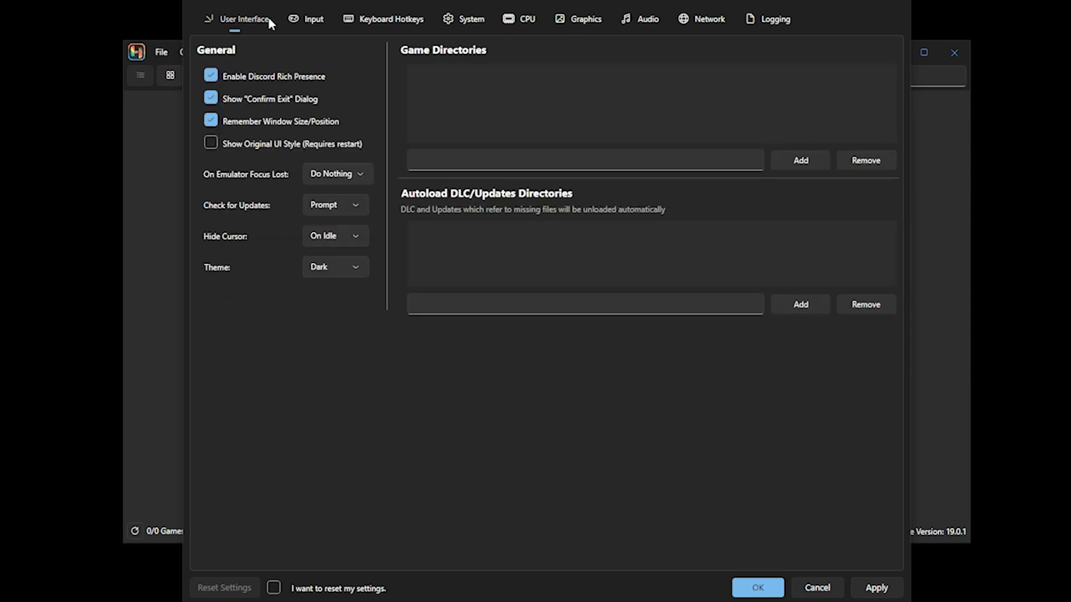
left_click(804, 162)
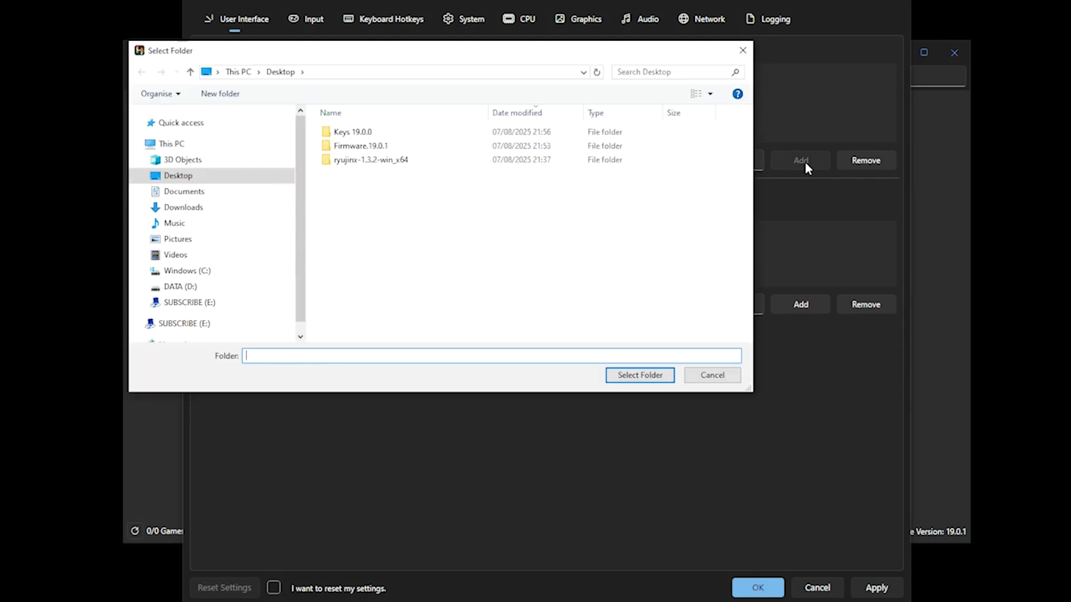
left_click(227, 288)
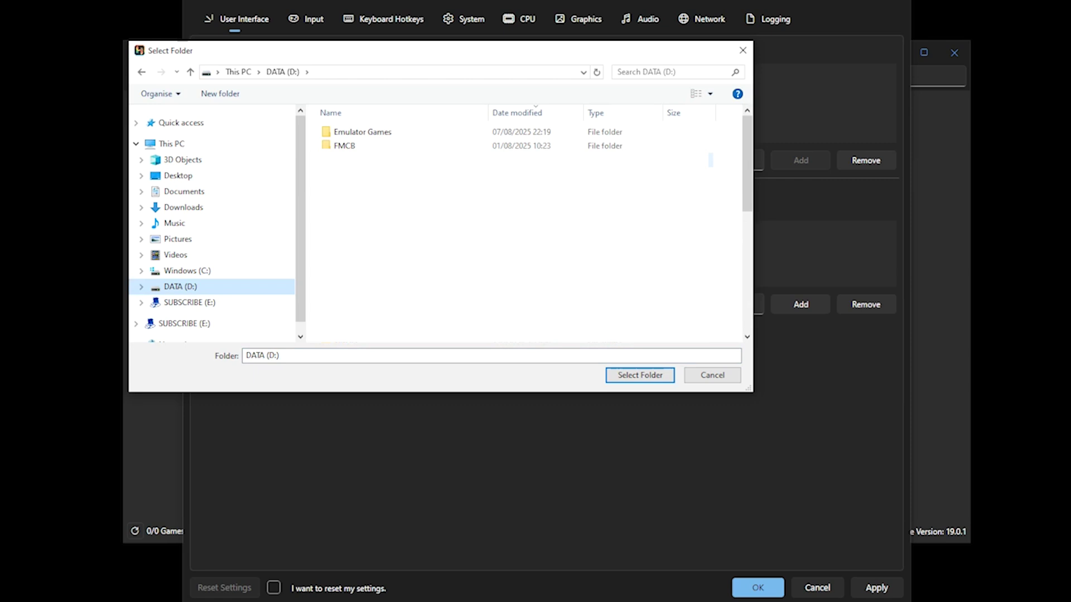
double_click(396, 134)
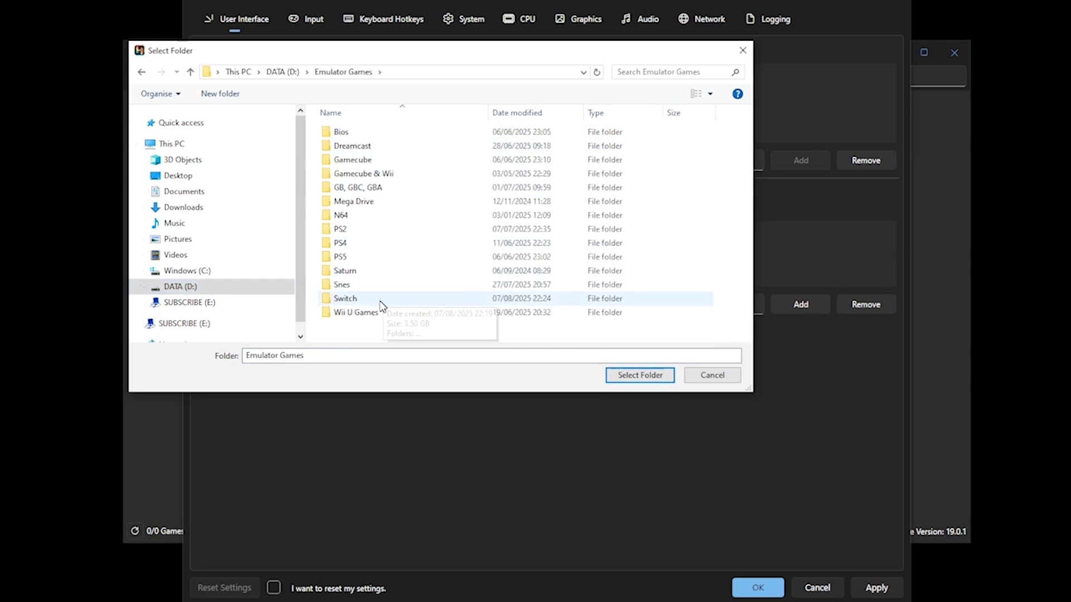
left_click(384, 300)
left_click(634, 376)
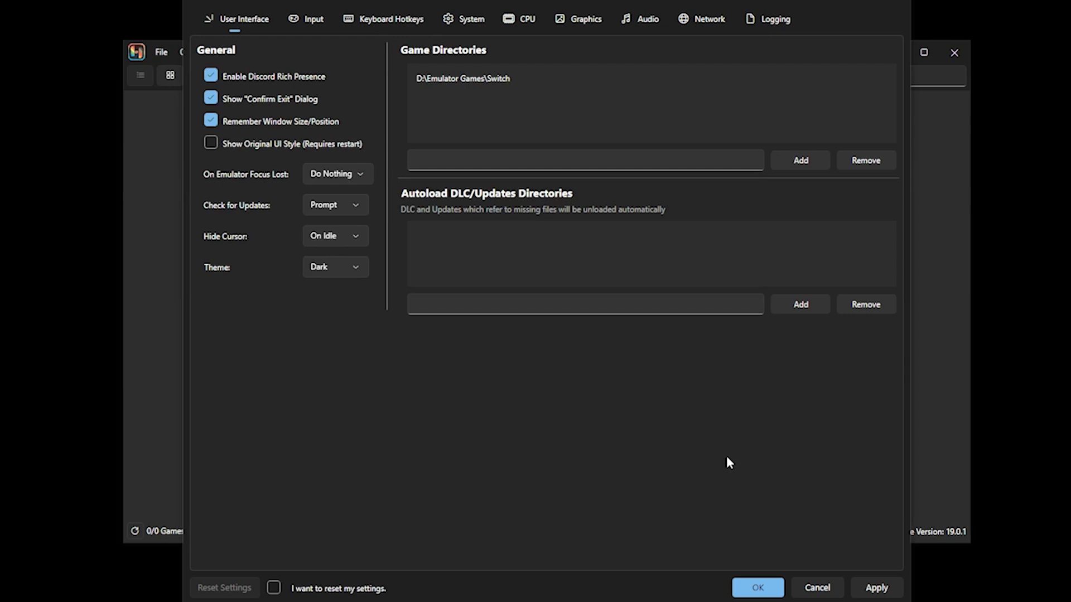
left_click(768, 586)
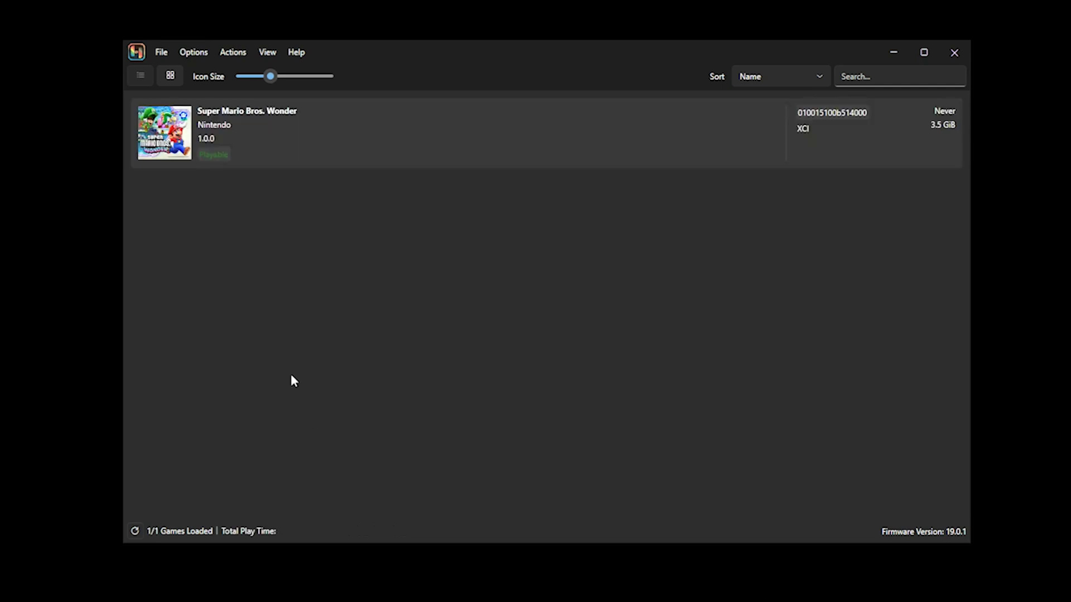
Switch the game library to grid view and back to list view, and launch Super Mario Bros. Wonder
left_click(179, 79)
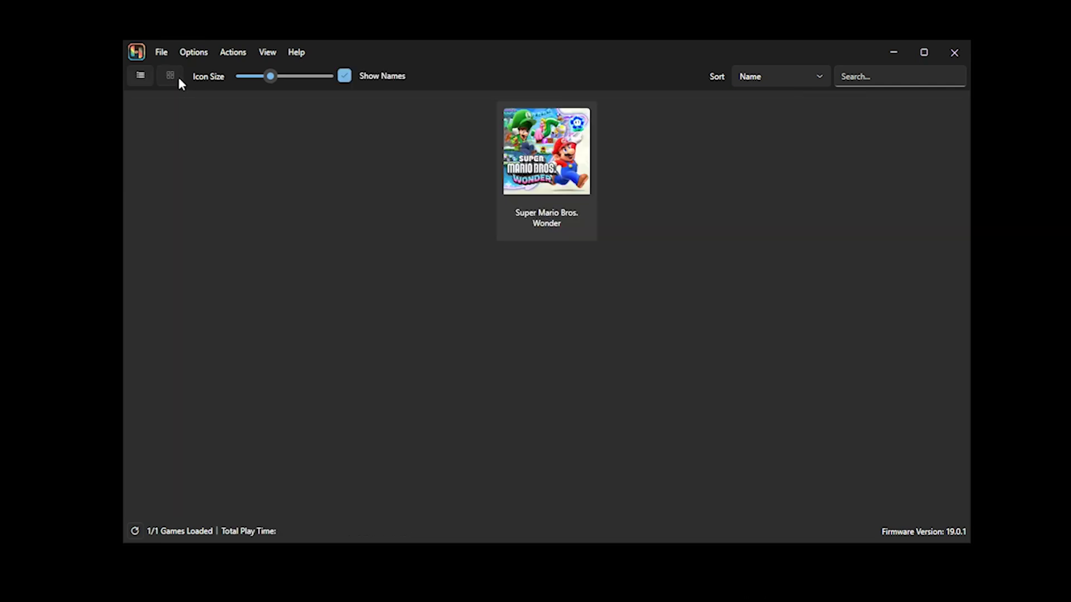
left_click(141, 74)
double_click(168, 124)
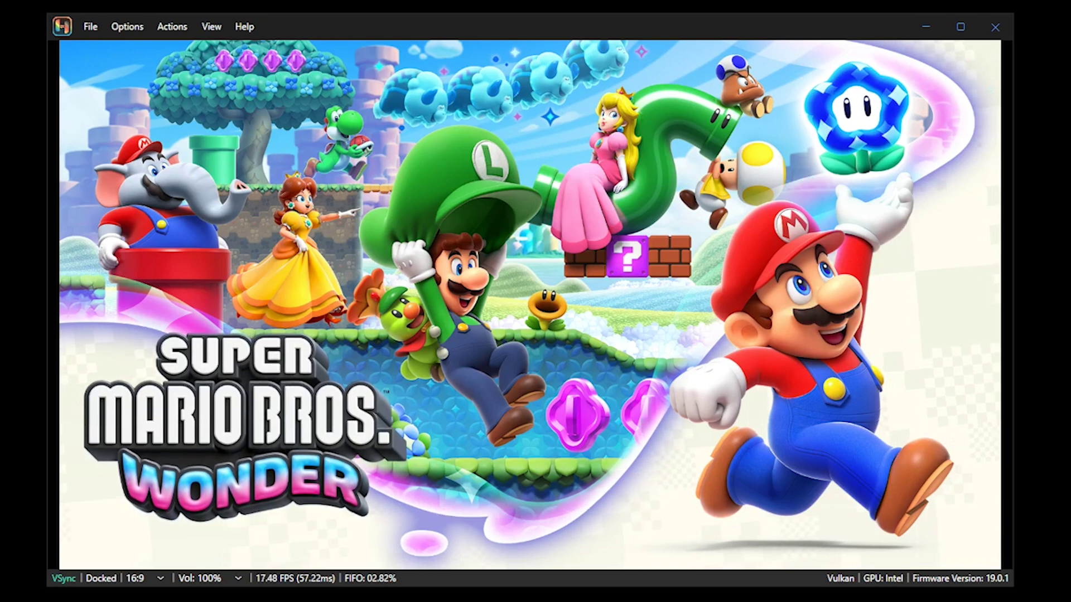
Continue past the game's title screen and choose New Game for the RyuPlayer user
key("e+u")
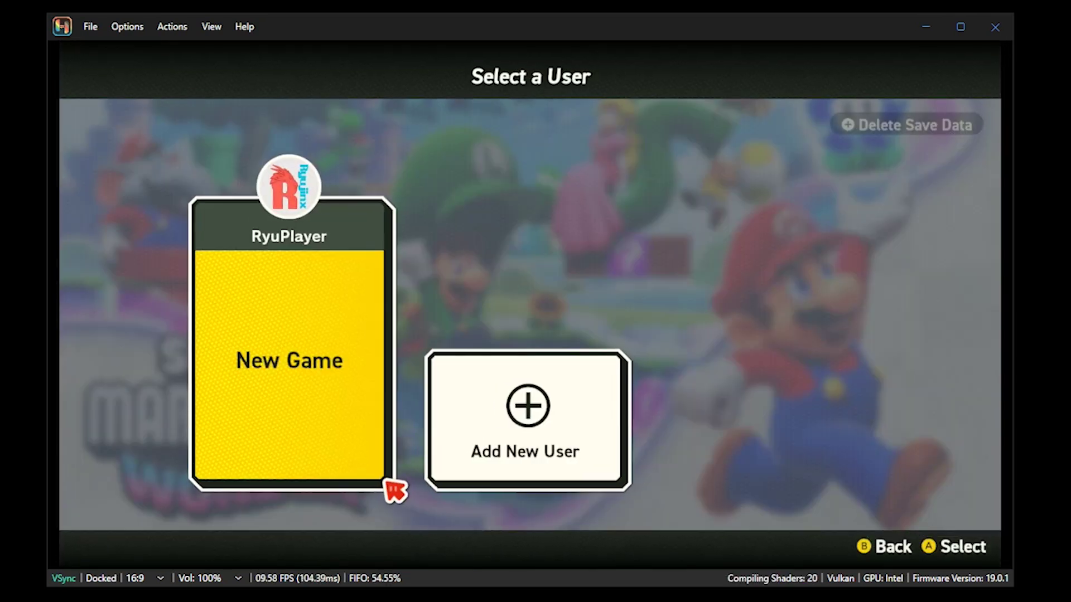
key("Left")
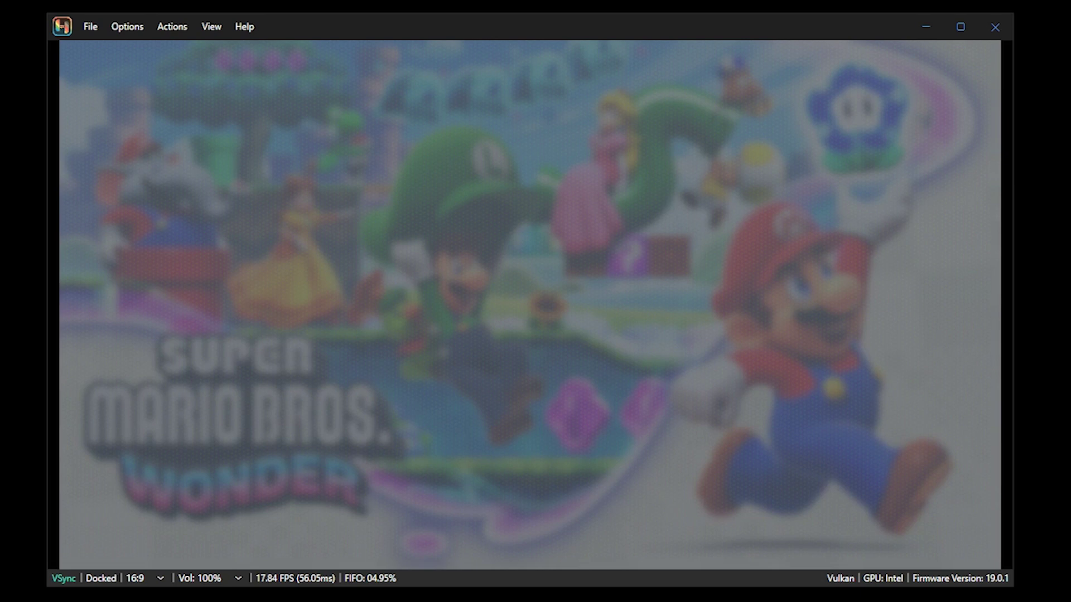
key("c")
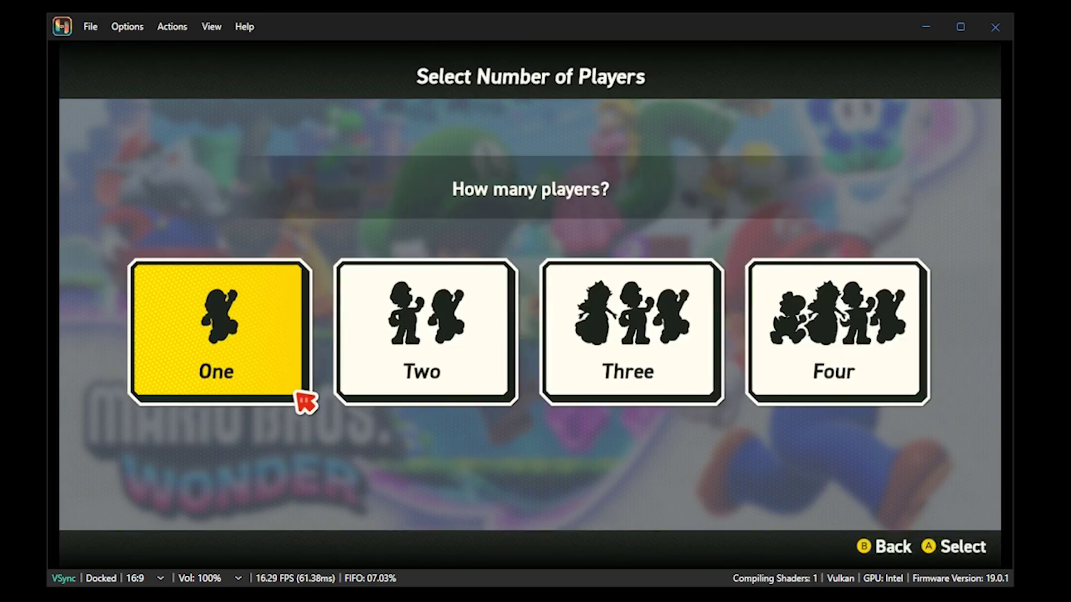